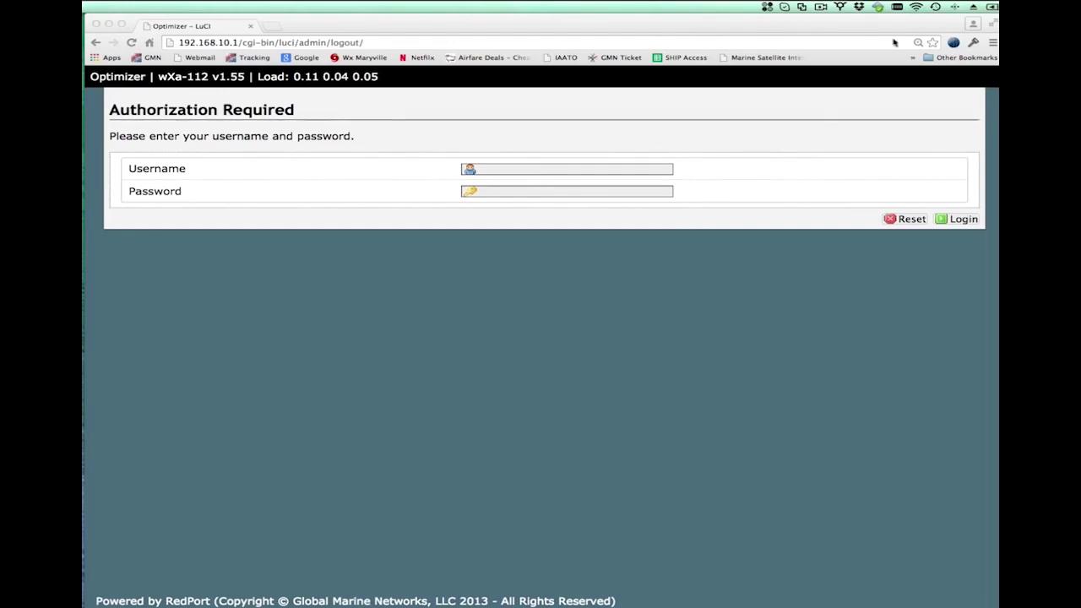
- Show the Mac's list of nearby Wi-Fi networks from the menu bar
click(919, 6)
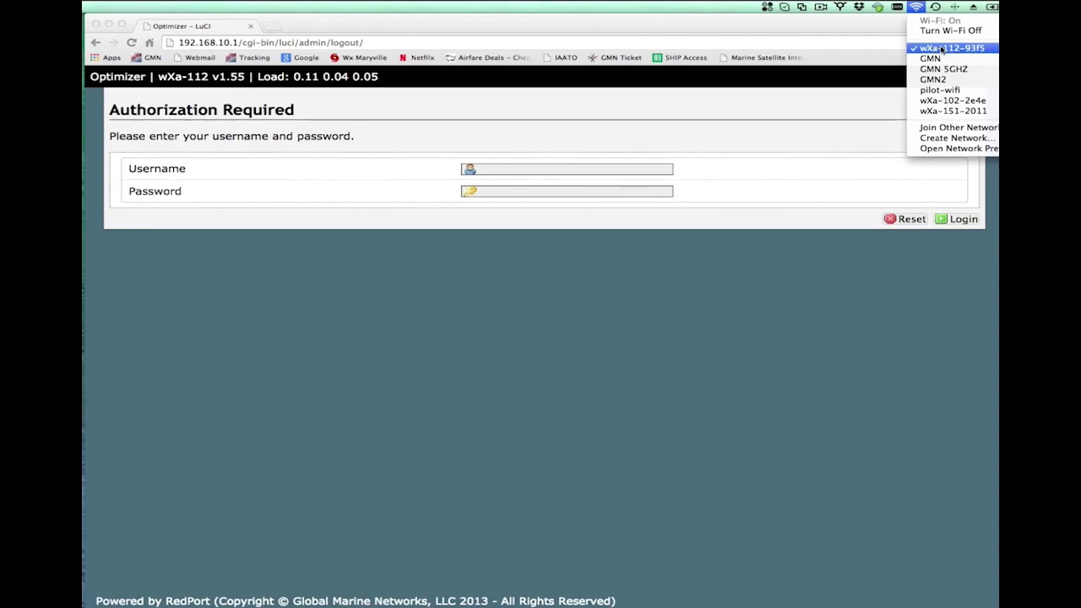
- Stay joined to wXa-112-93f5, close the Wi-Fi list, and select the browser's address bar
click(940, 49)
click(849, 30)
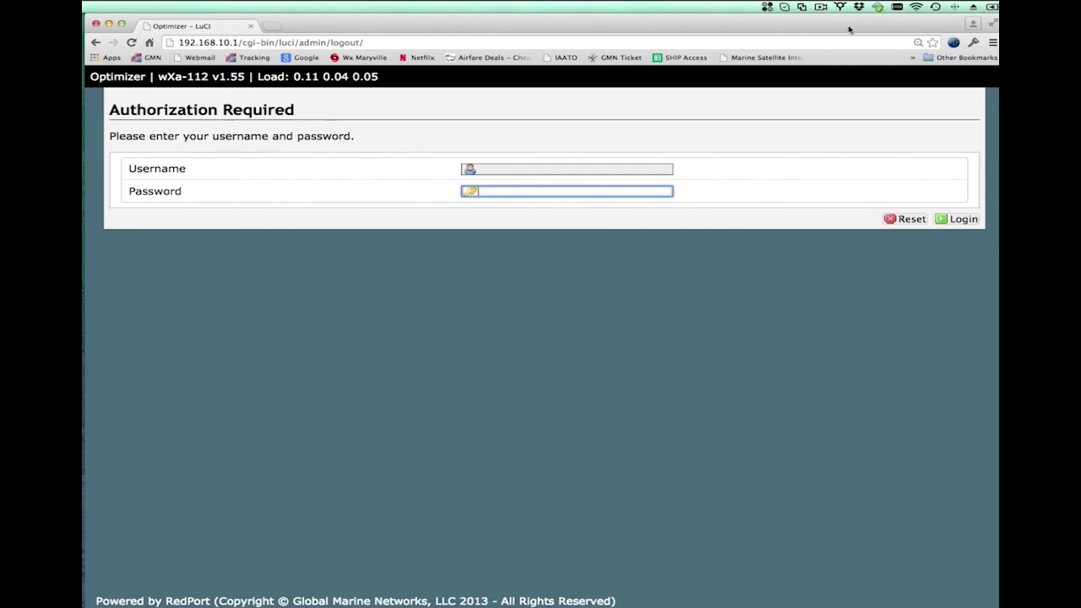
click(594, 43)
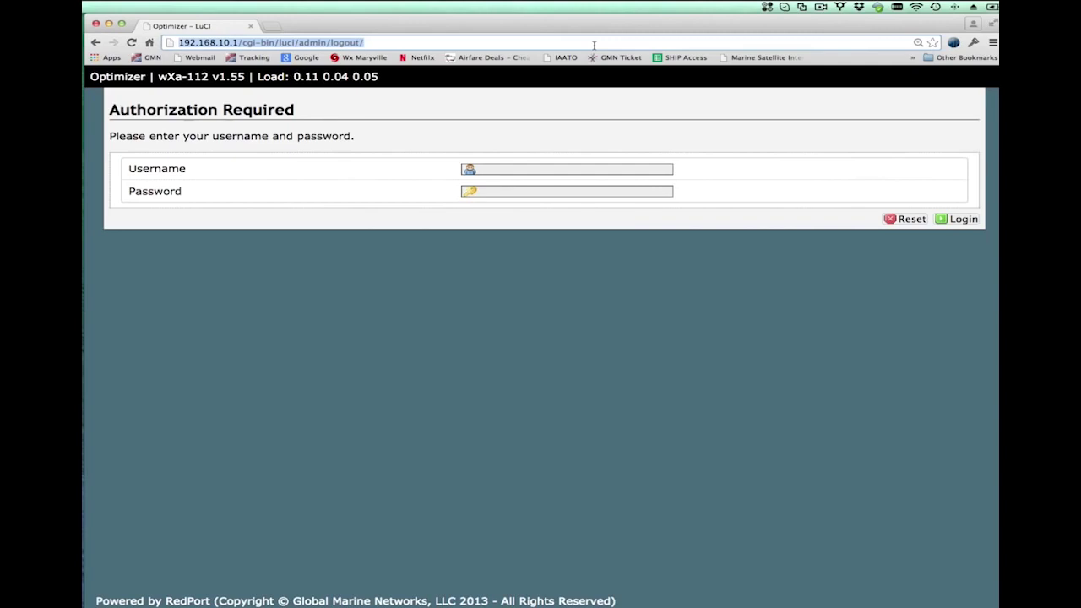
text(http)
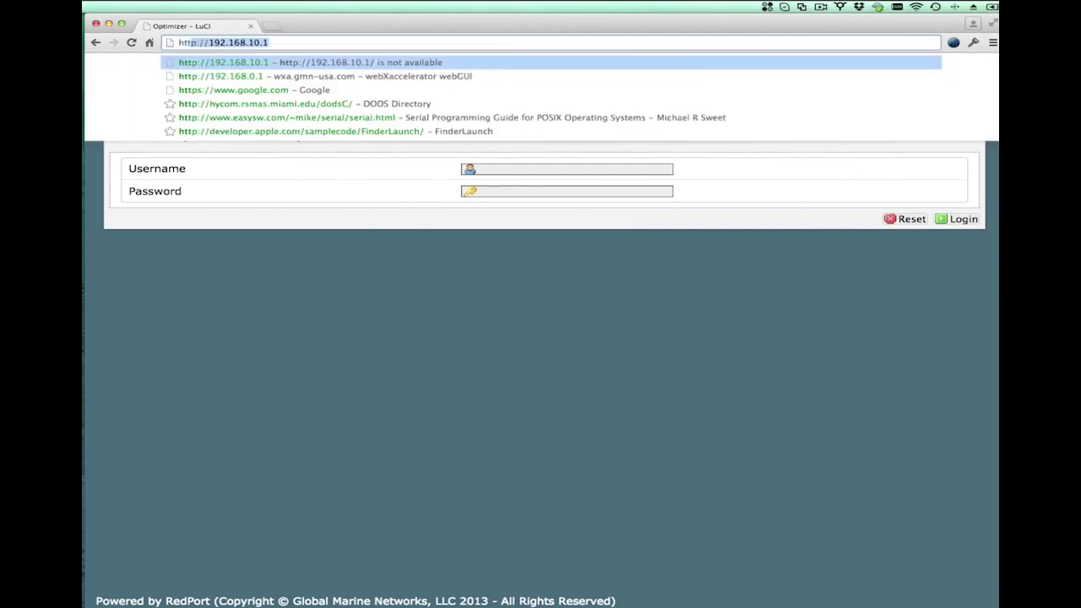
text(://)
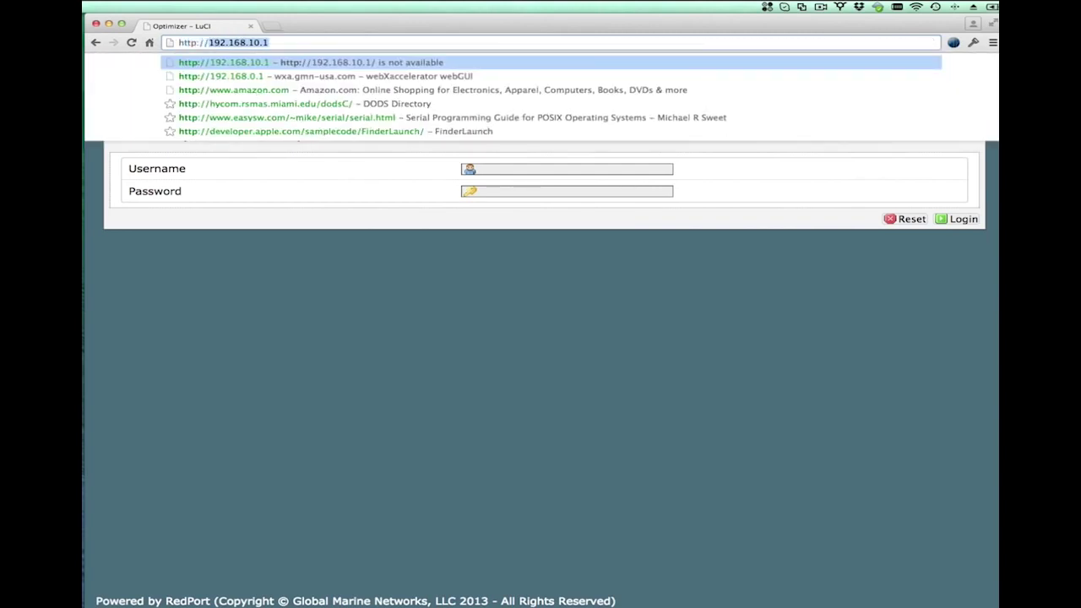
text(192.168.1)
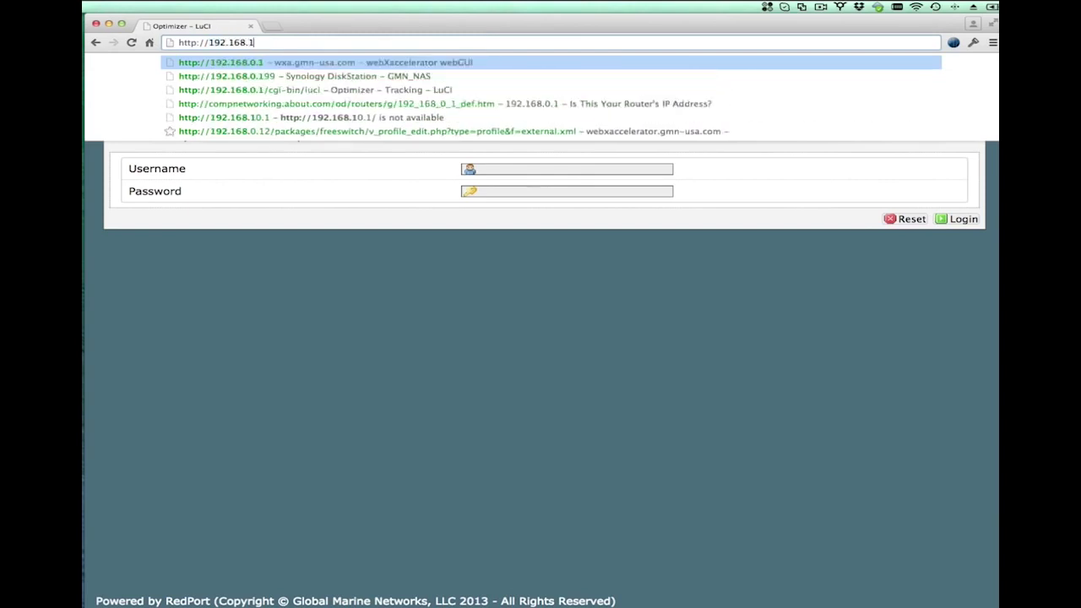
text(0.1)
key(Return)
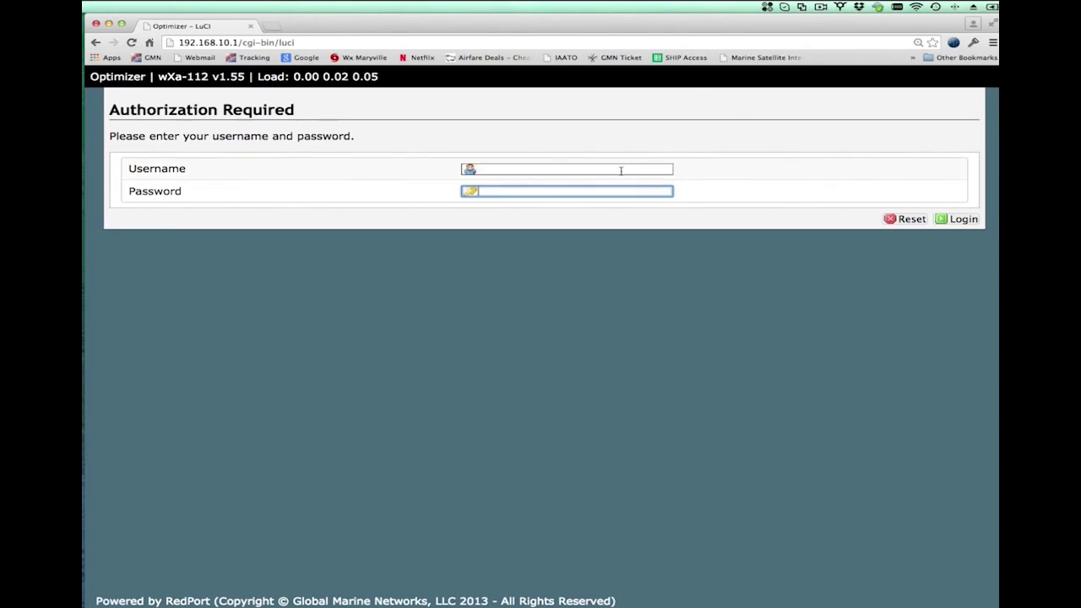
click(621, 171)
text(admin)
key(Tab)
text(••••••••••)
key(Return)
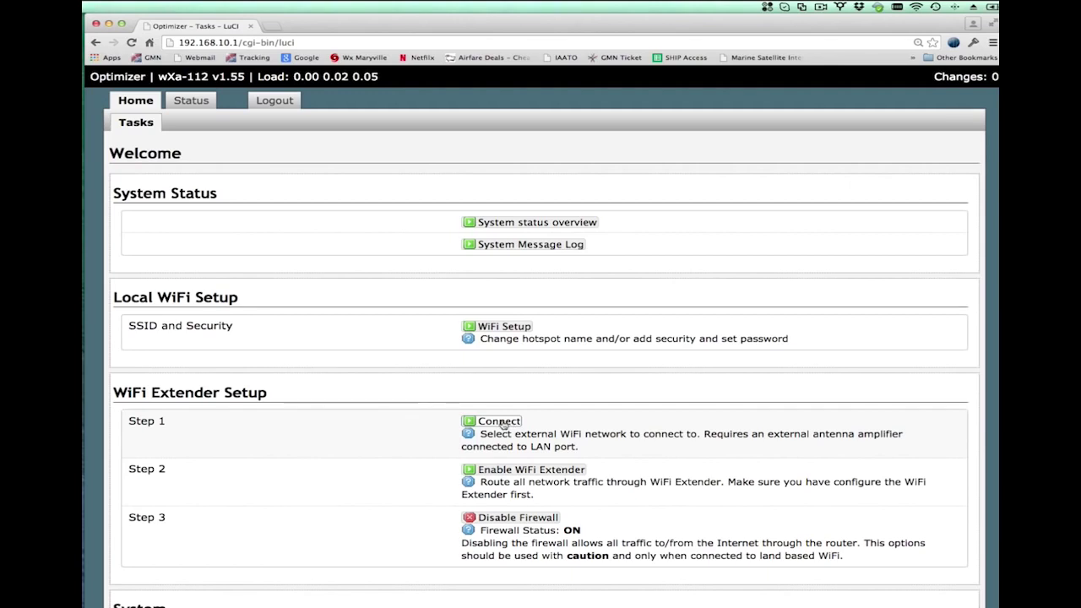
- Open Step 1's Connect page, zoom in twice, scan for networks and pick GMN
click(500, 421)
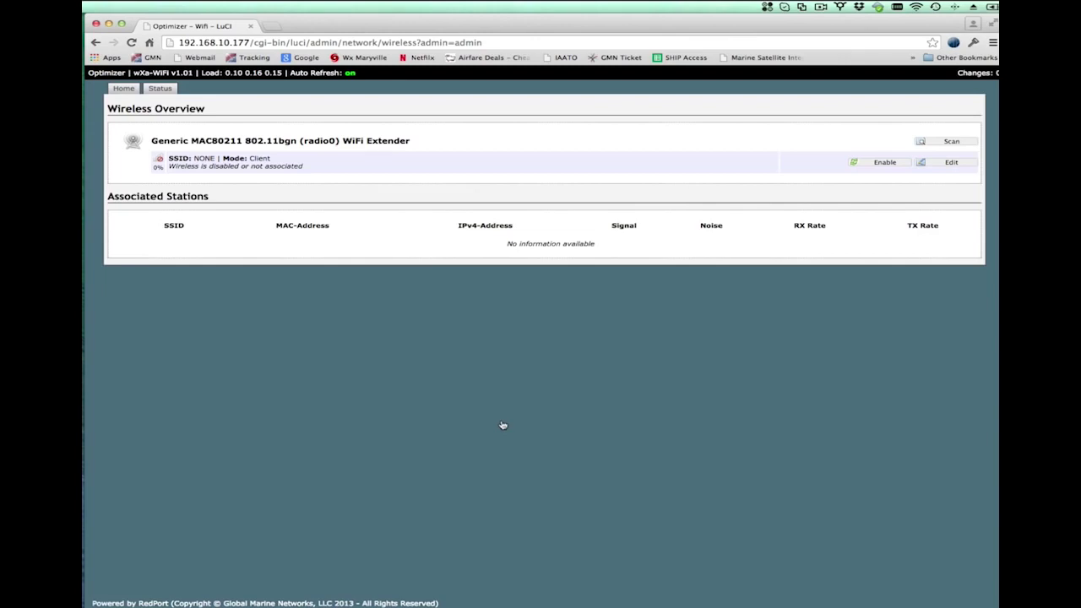
key(super+equal)
key(super+equal)
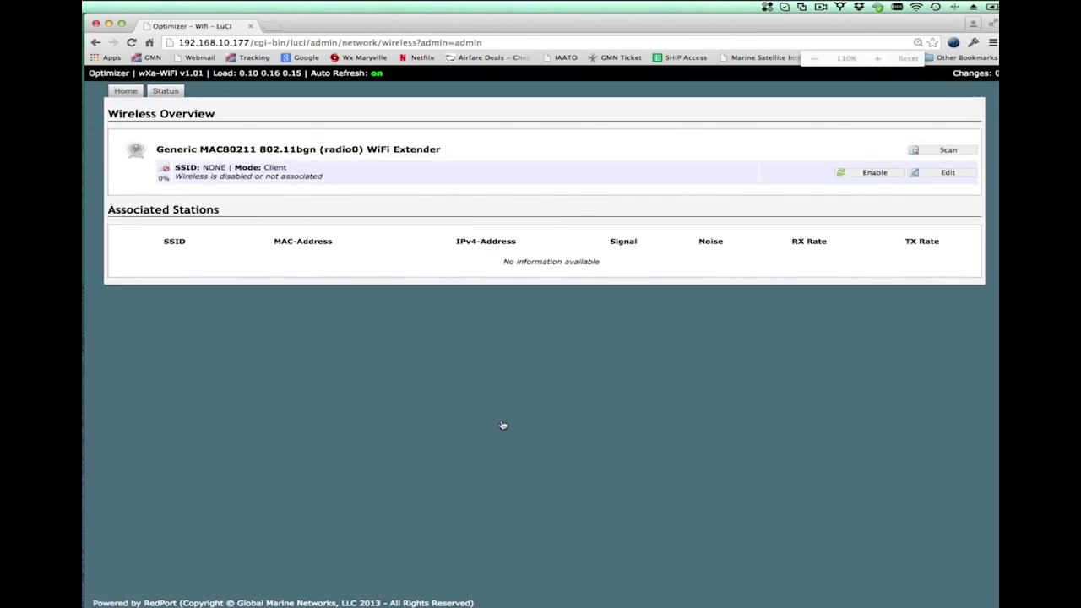
key(super+equal)
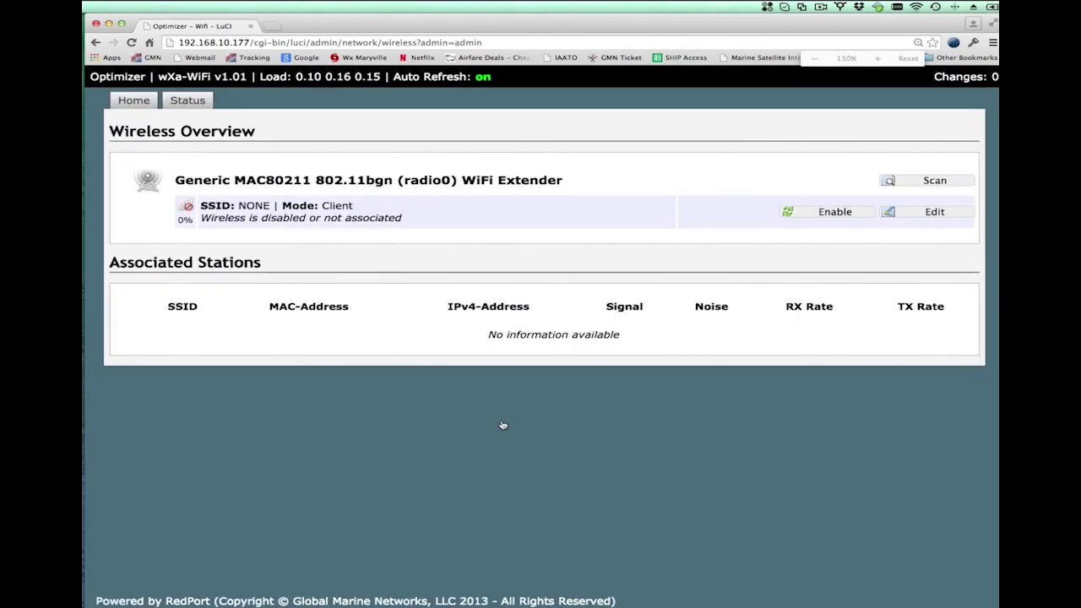
click(936, 182)
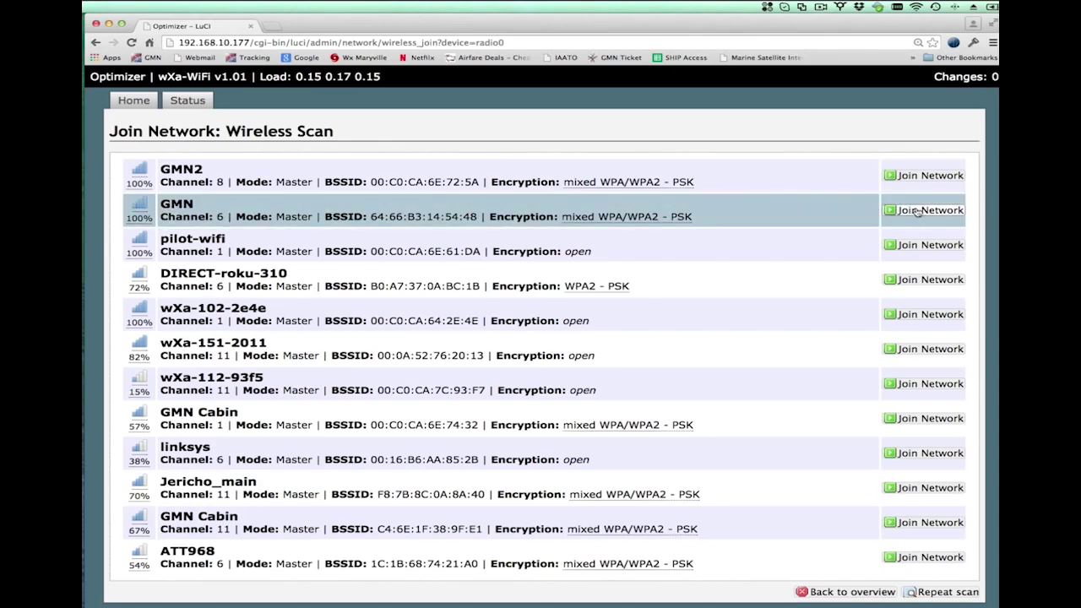
click(918, 210)
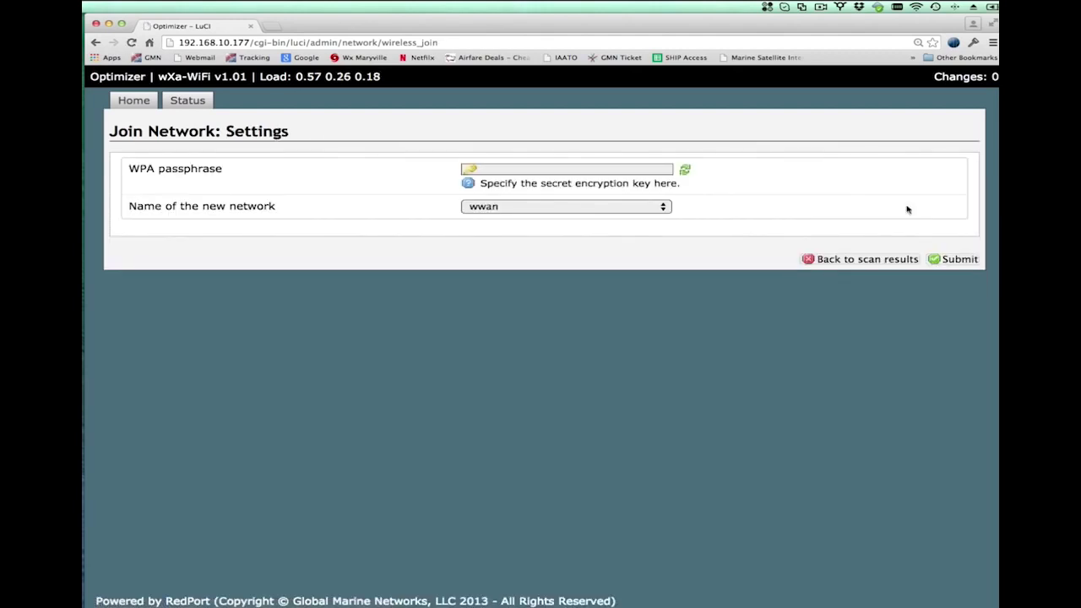
- Enter the GMN WPA passphrase, fixing a typo, and submit it with network name wwan
click(628, 171)
click(627, 171)
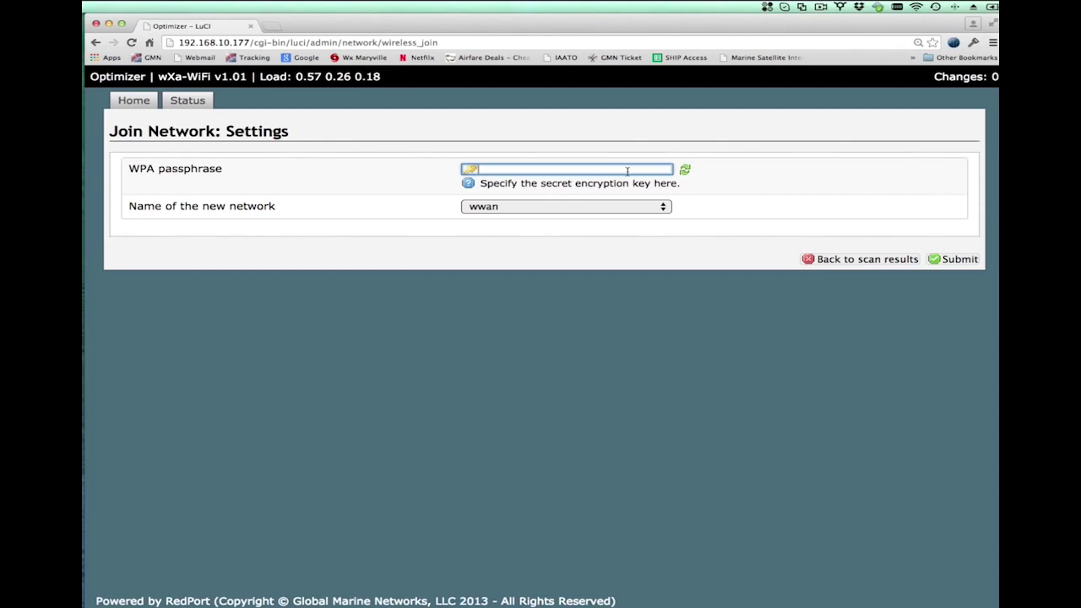
text(*******)
key(BackSpace)
key(BackSpace)
key(BackSpace)
key(BackSpace)
key(BackSpace)
key(BackSpace)
key(BackSpace)
text(*****)
text(••••••)
click(967, 260)
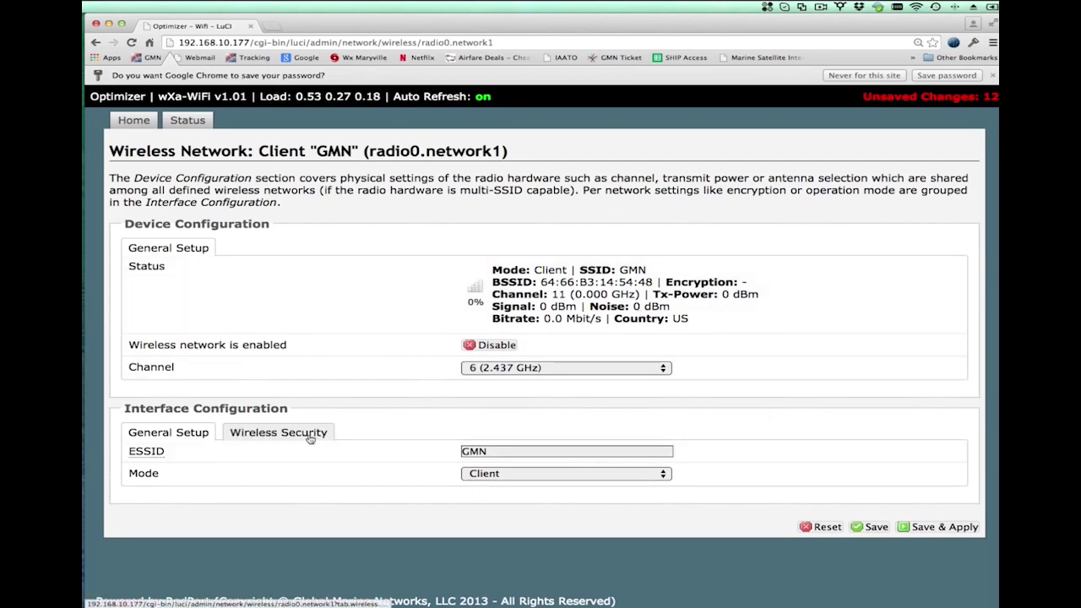
- Check GMN's WPA2-PSK encryption, then save and apply the client configuration
click(309, 435)
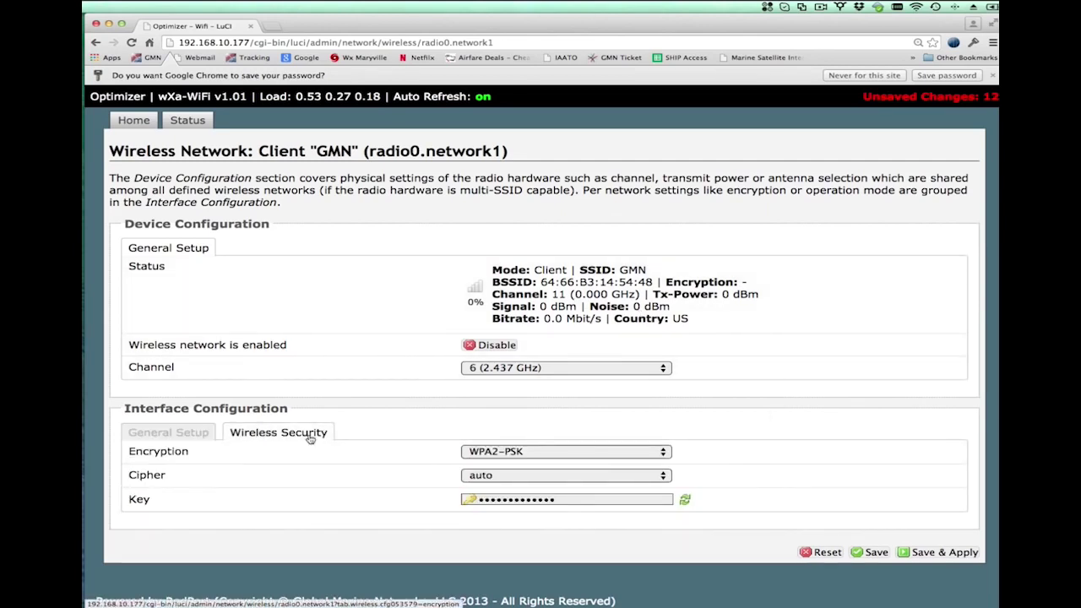
click(177, 437)
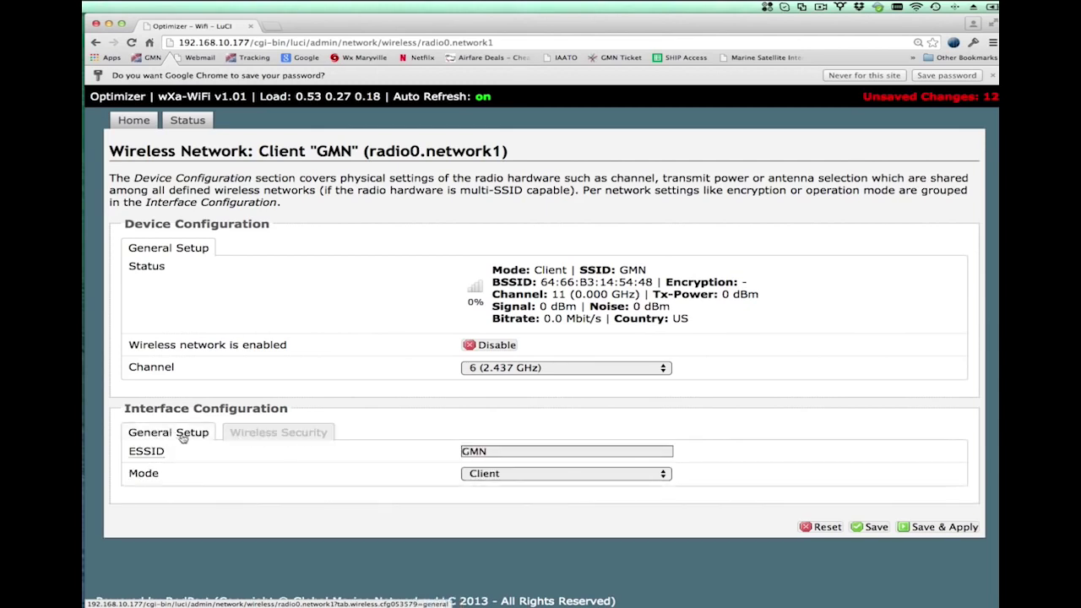
click(926, 528)
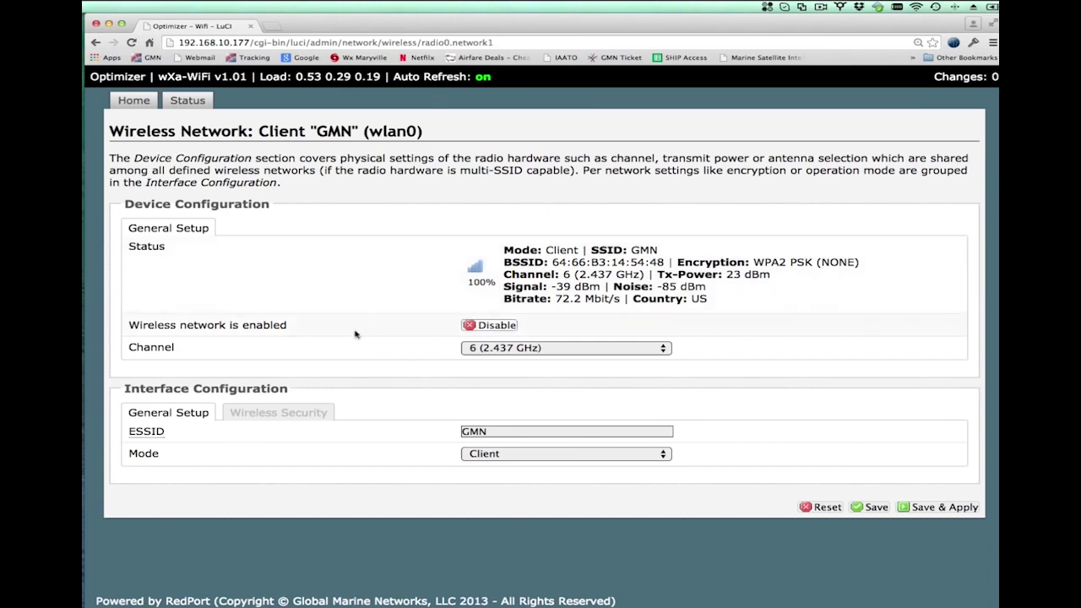
- Confirm GMN is connected at 100% signal and view its WPA2-PSK security settings
click(287, 412)
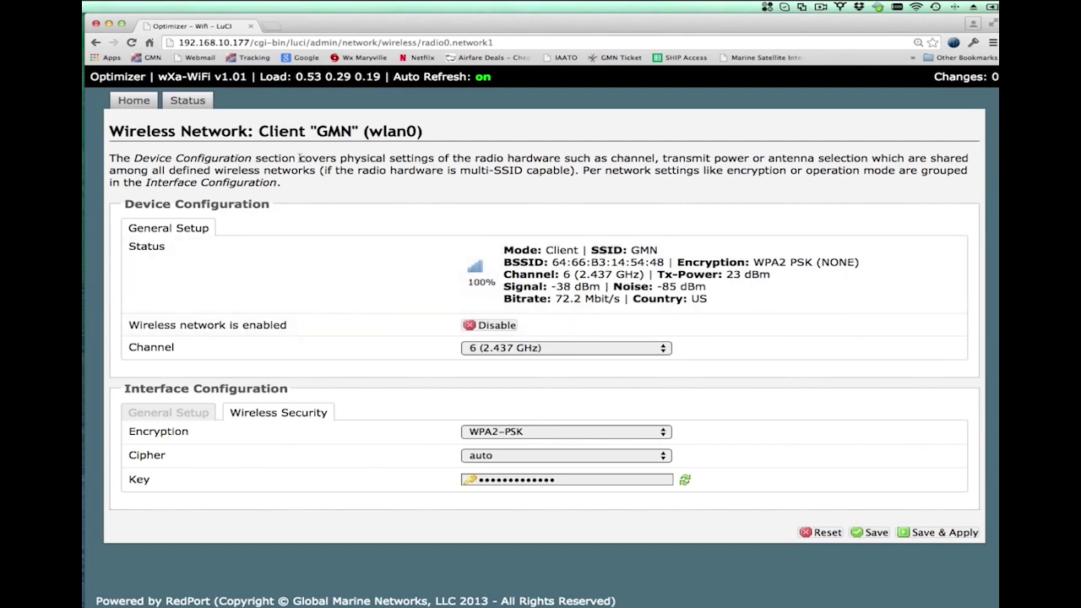
- Go to the Home tab and scroll down to the WiFi Extender Setup section
click(140, 105)
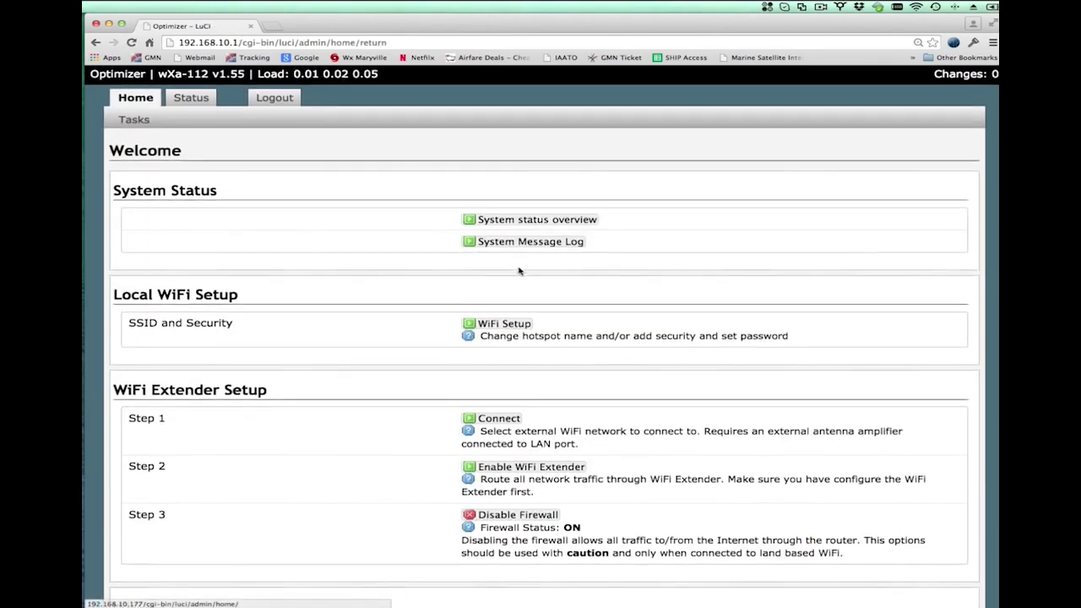
scroll(520, 270, down, 3)
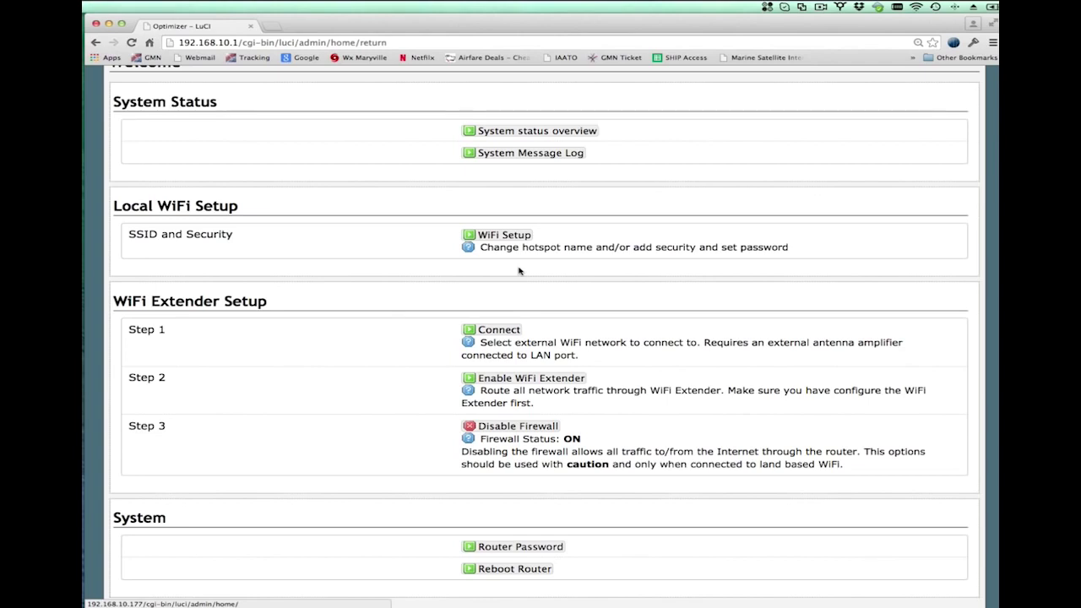
- Route traffic through the WiFi extender, log in as admin, then disable the extender
click(511, 380)
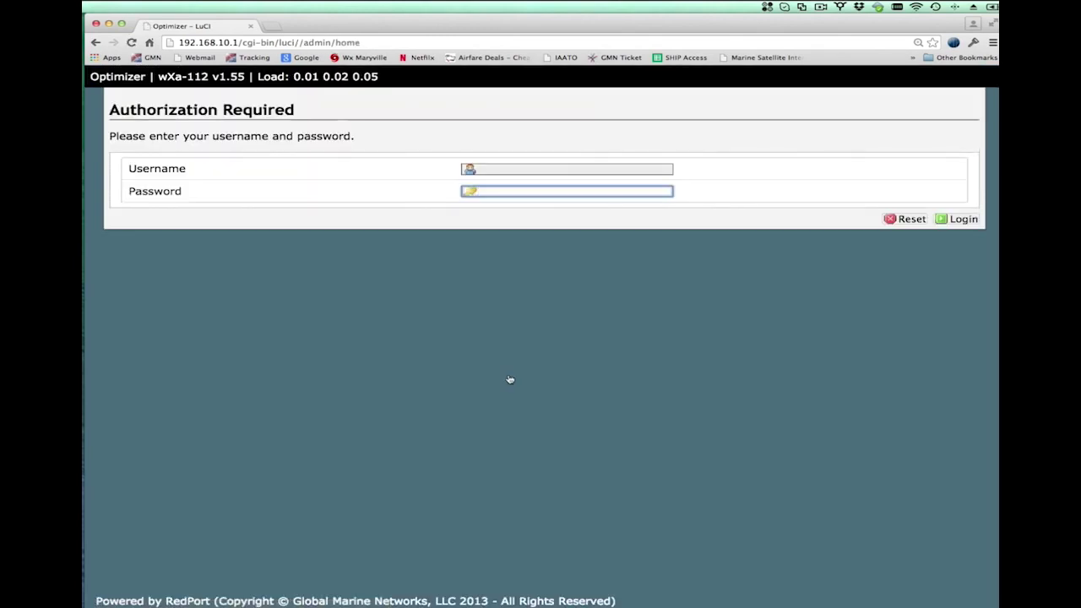
click(523, 170)
text(admin)
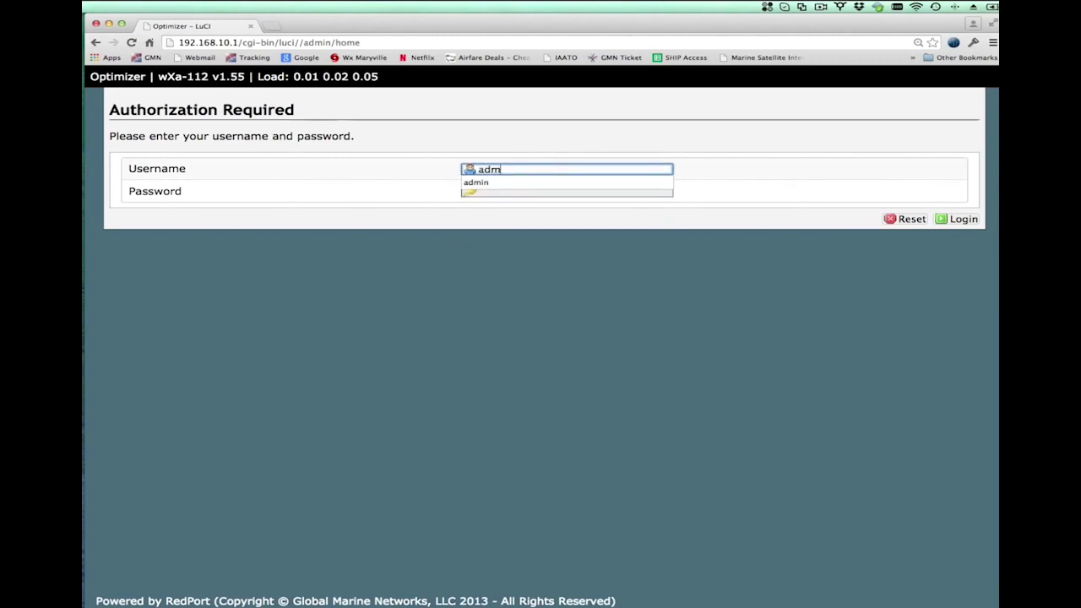
key(Tab)
text(•••••••••)
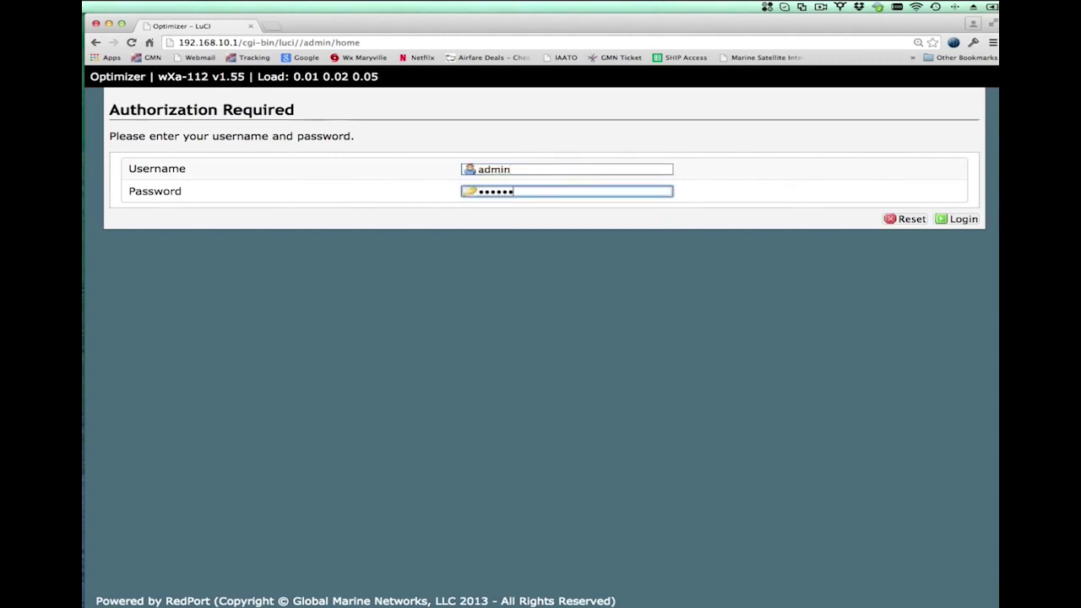
key(Return)
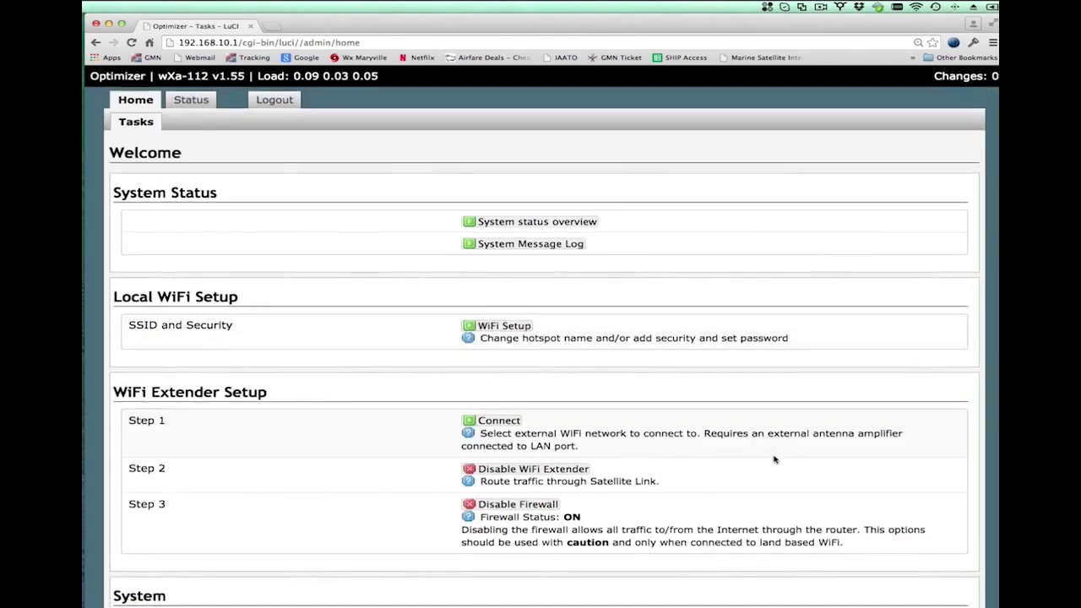
scroll(768, 460, down, 1)
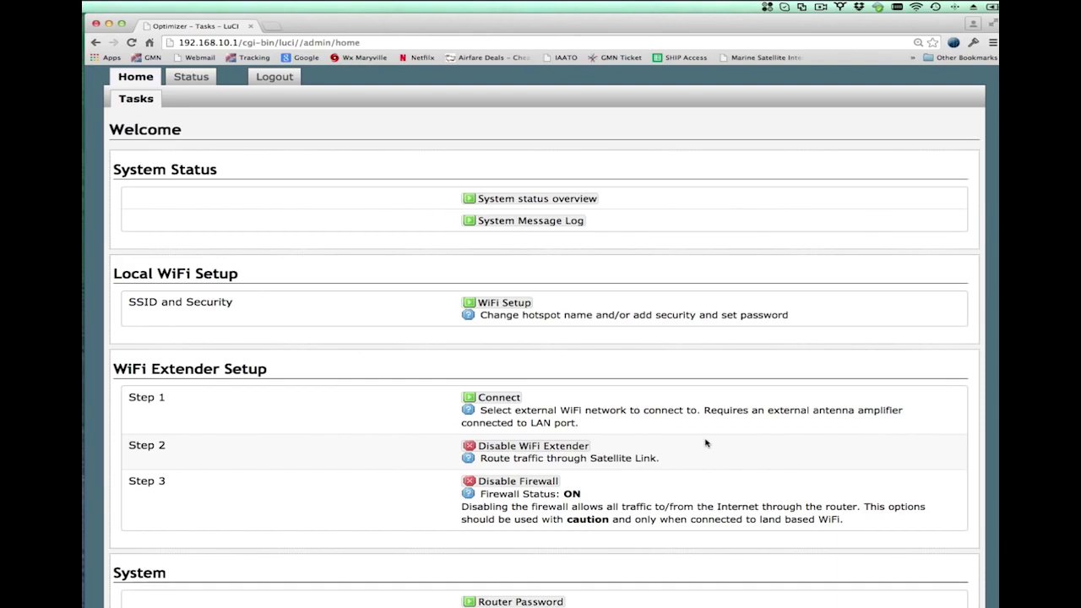
click(568, 449)
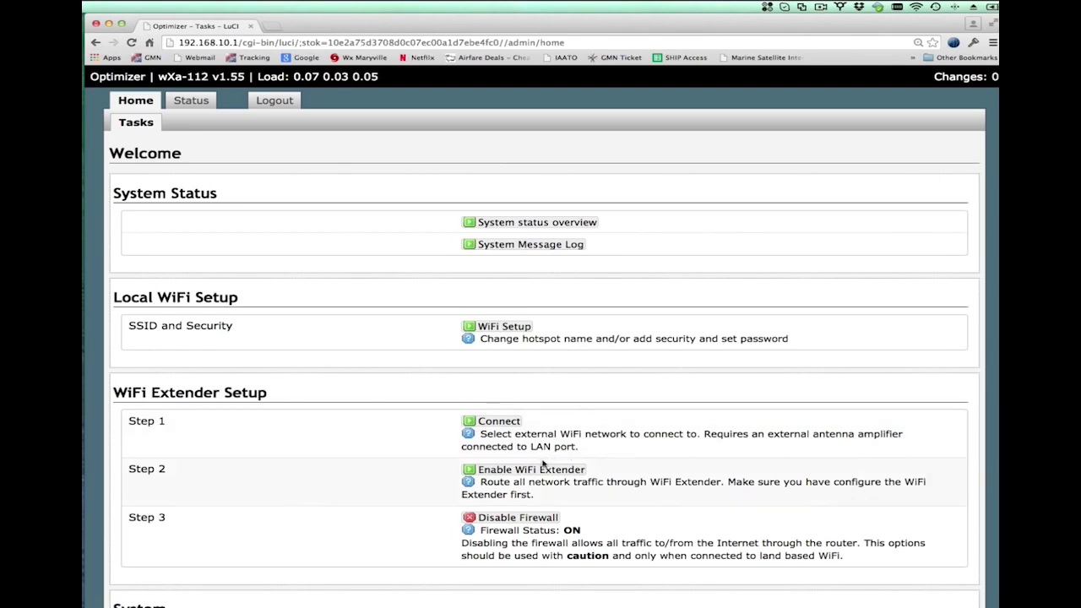
- Re-enable the WiFi extender so Step 2 offers Disable WiFi Extender again
click(542, 470)
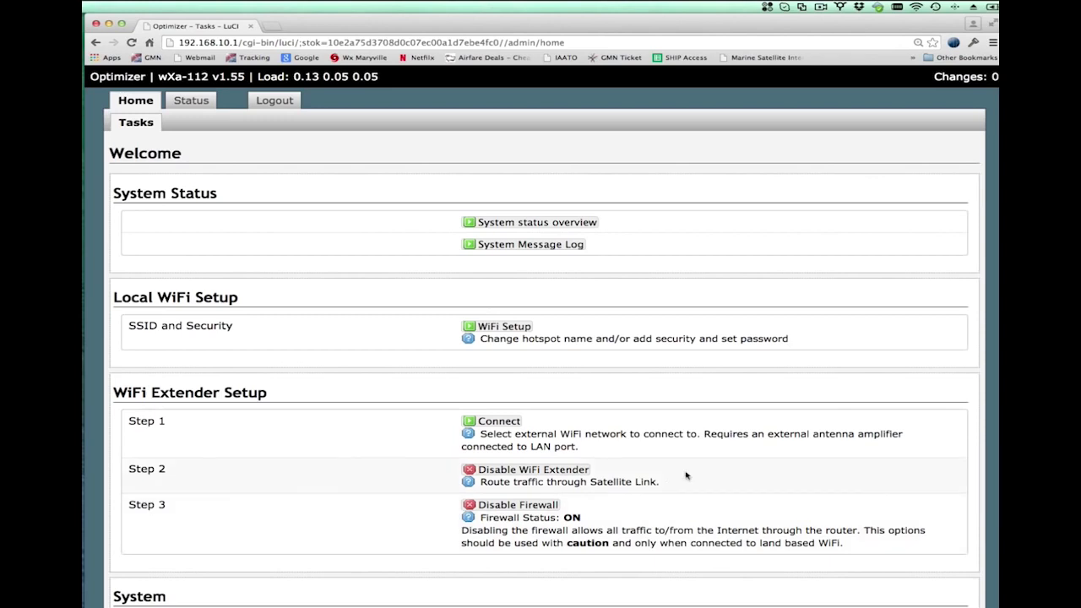
key(super+space)
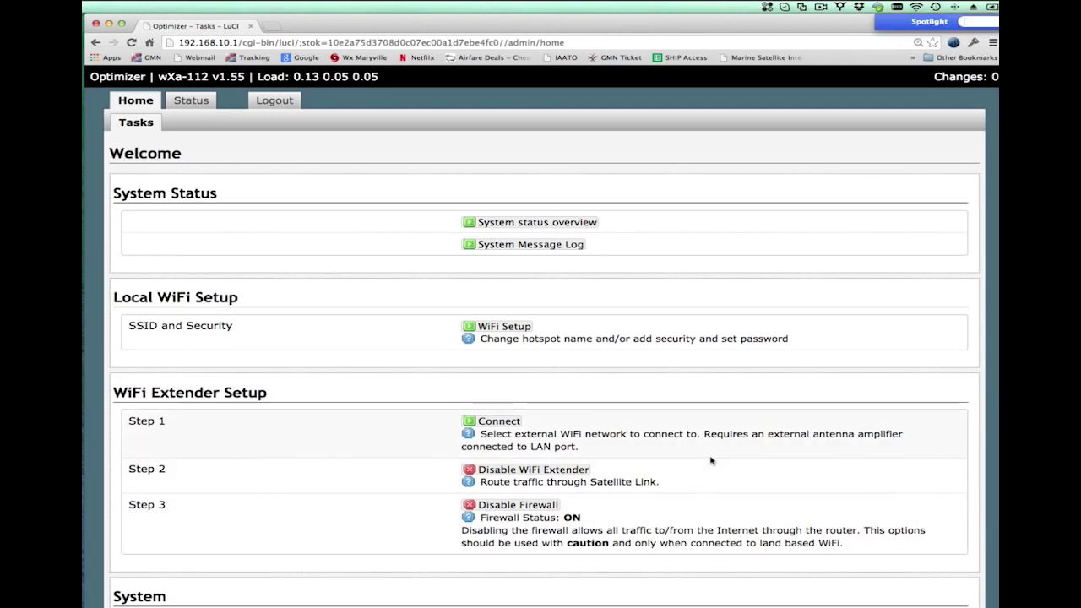
- Launch XGate from a Spotlight search for 'xgate' and drag its window so the full log shows
text(xgar)
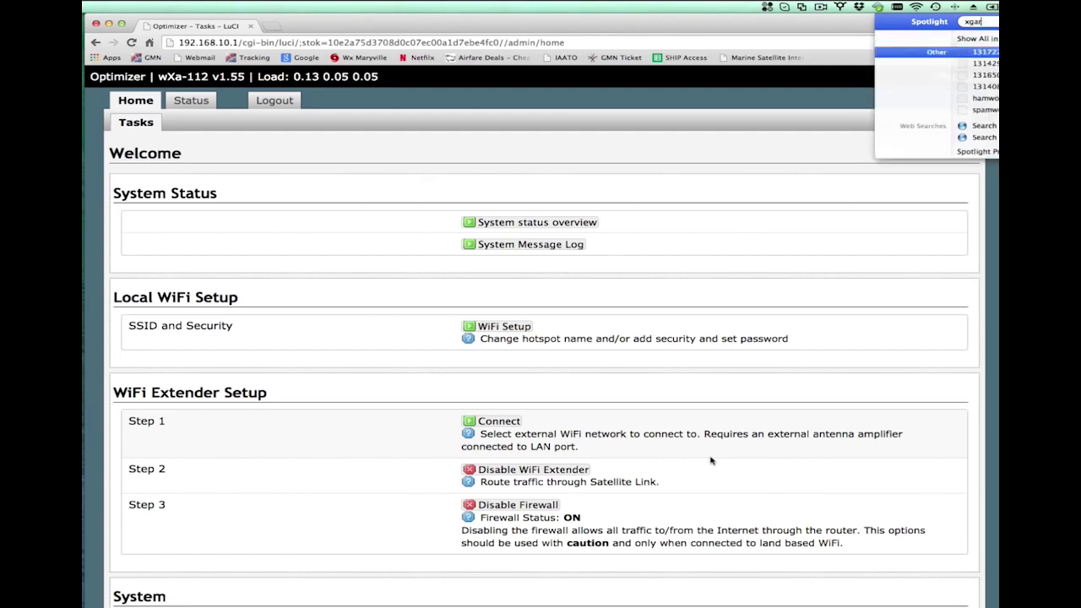
key(BackSpace)
text(te)
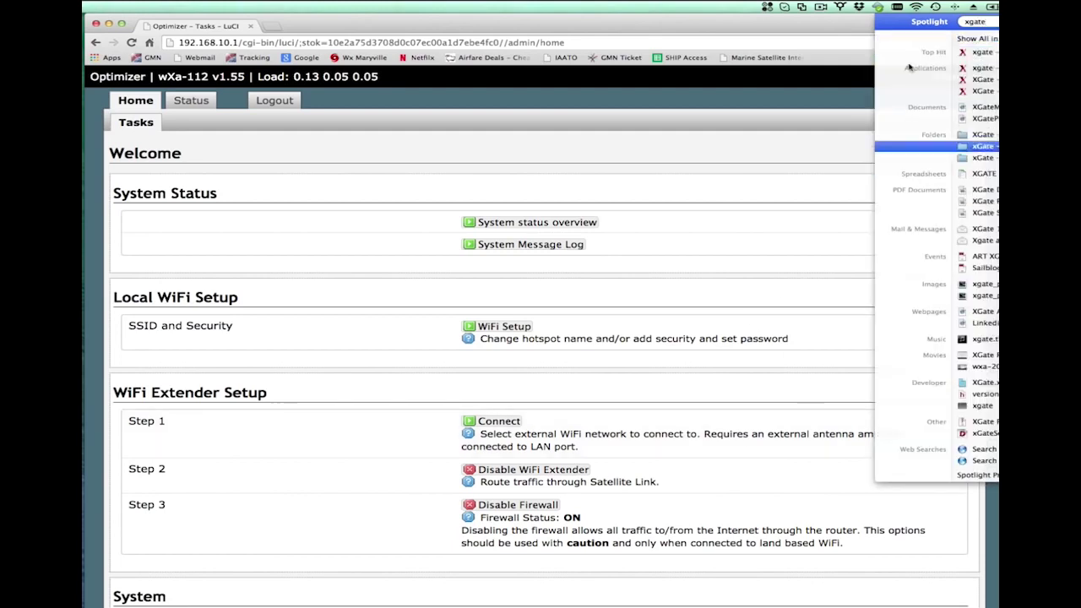
click(976, 57)
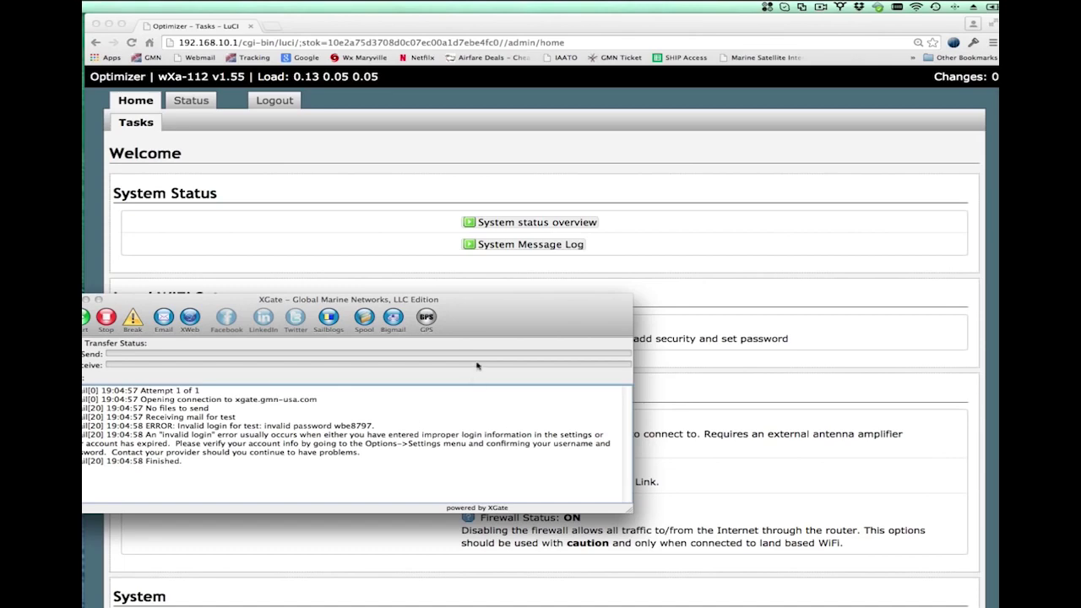
drag(484, 304, 659, 485)
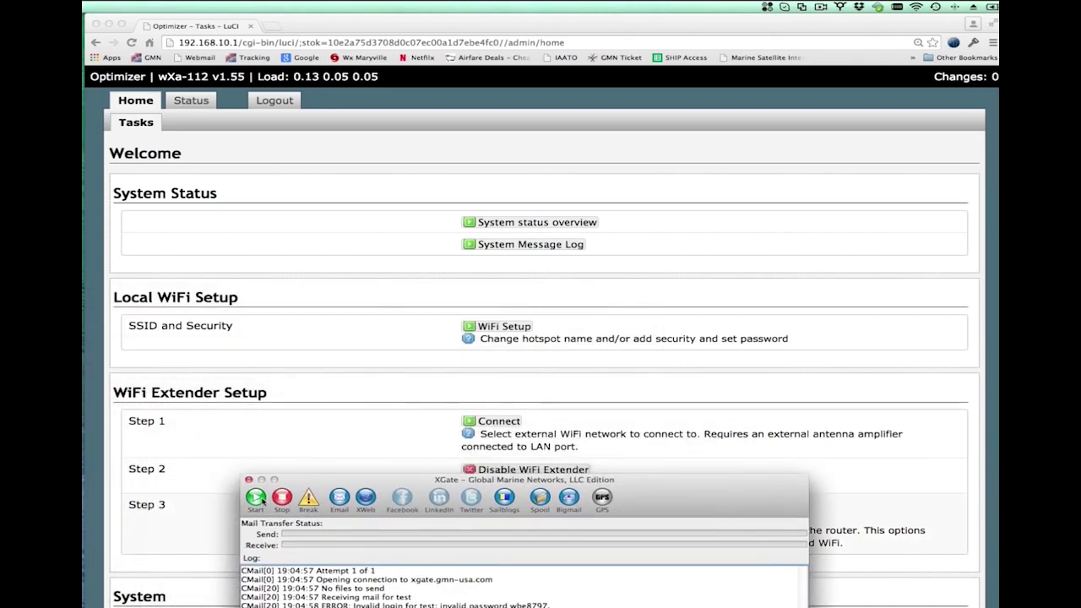
drag(317, 483, 320, 347)
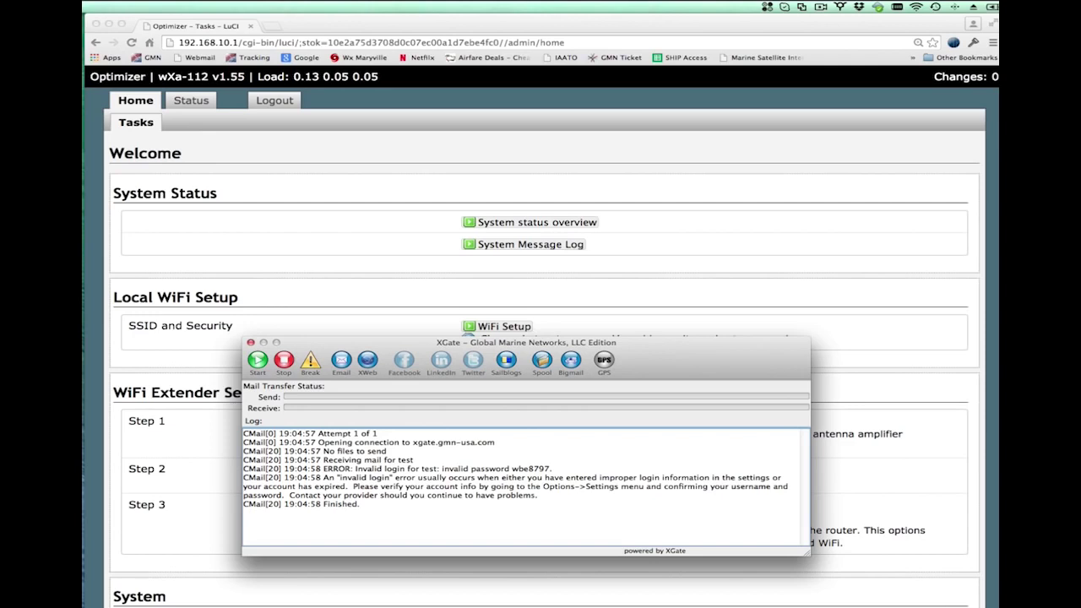
- Tick 'Use another connection if already open' in XGate's Connection settings and close Settings
key(super+comma)
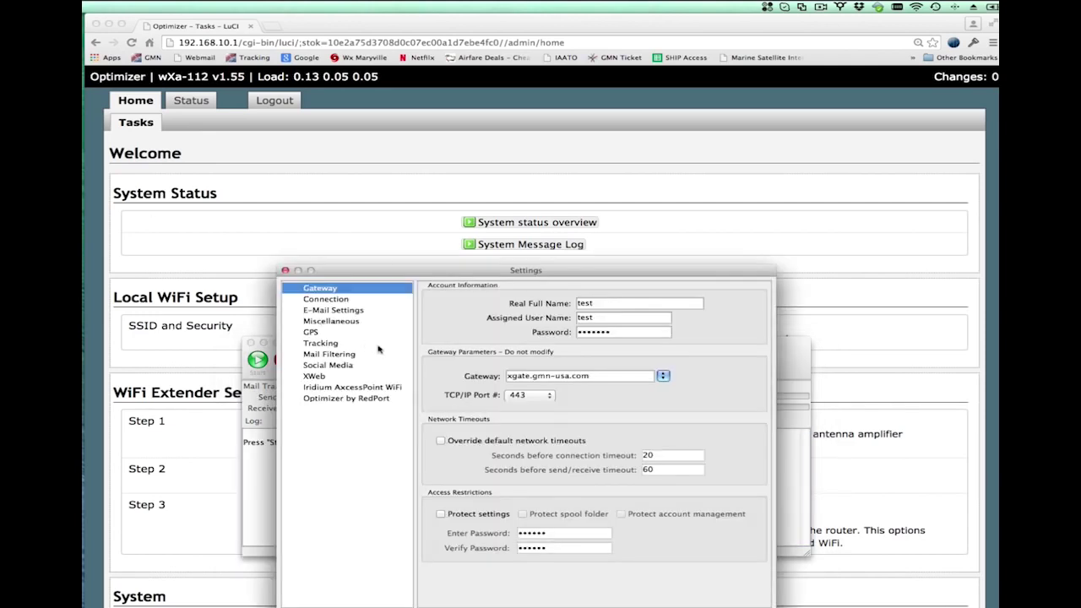
click(342, 302)
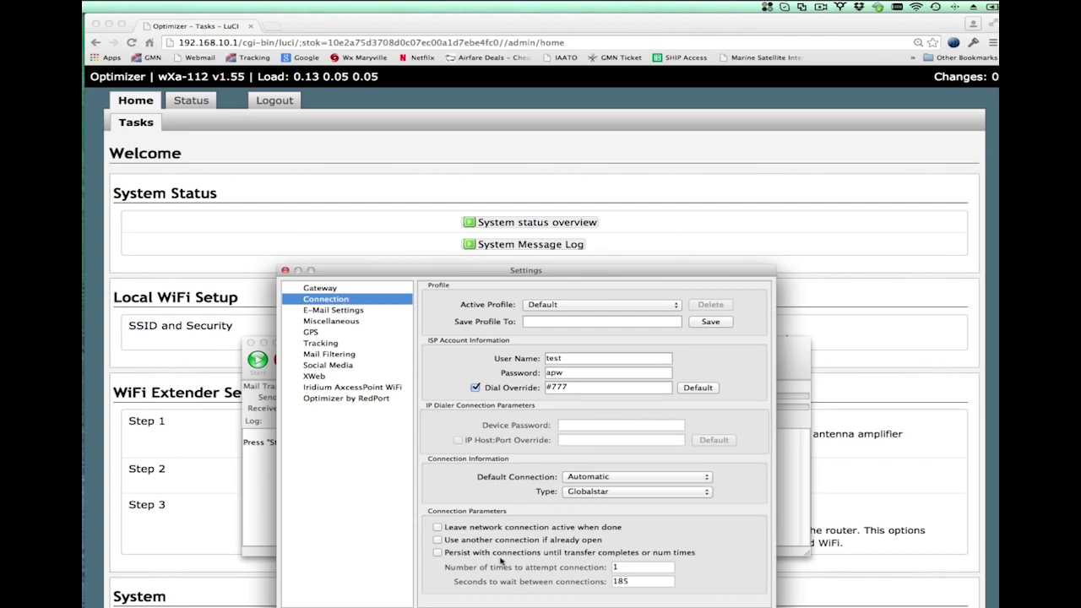
click(438, 540)
key(Return)
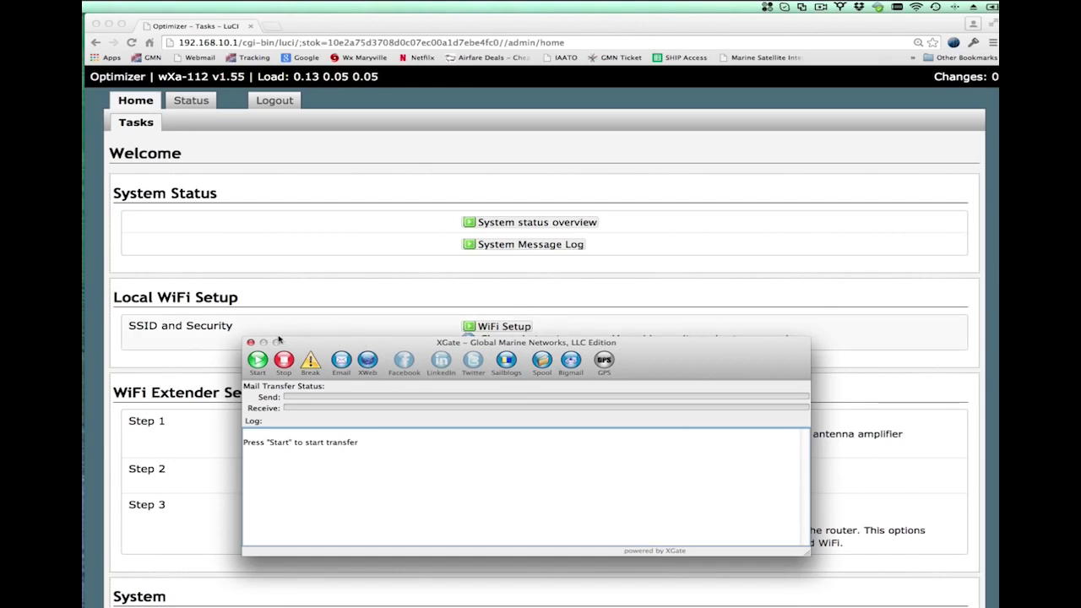
- Close XGate and disable the router's firewall from the Optimizer Tasks page in the browser
click(251, 342)
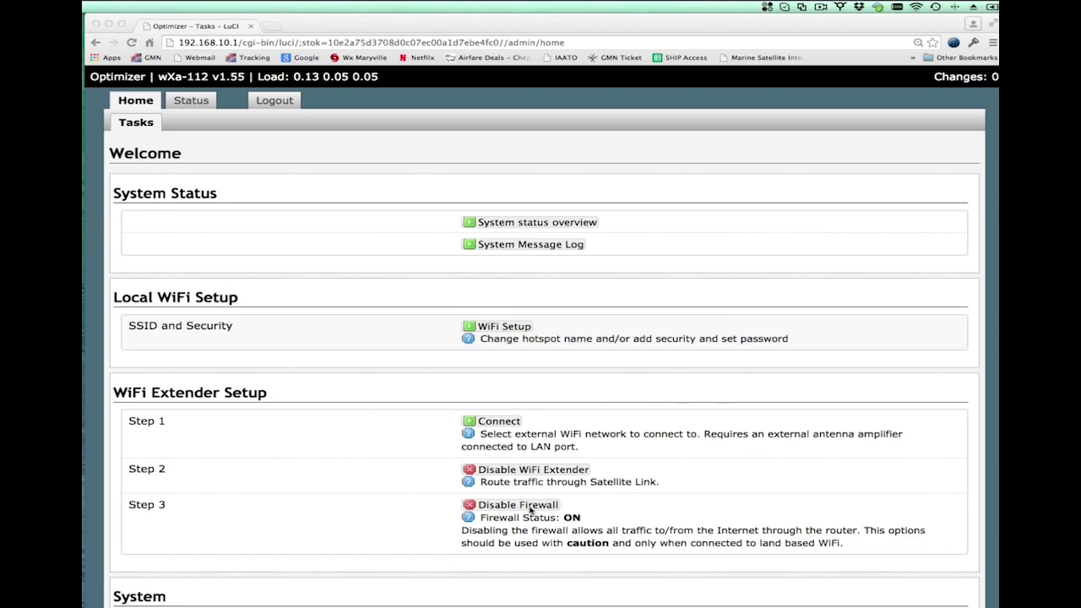
click(531, 510)
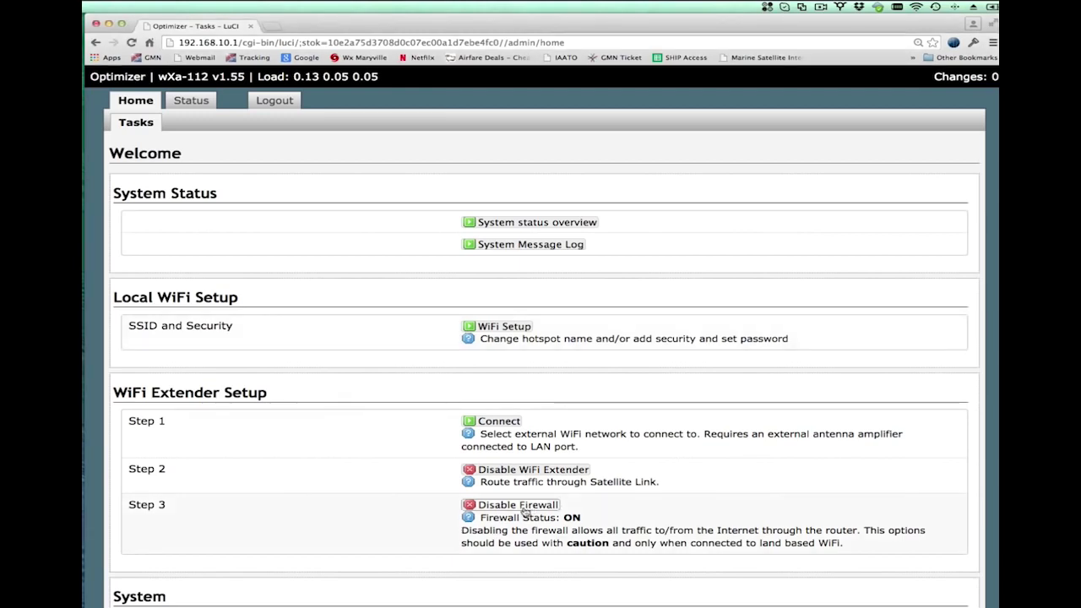
click(524, 511)
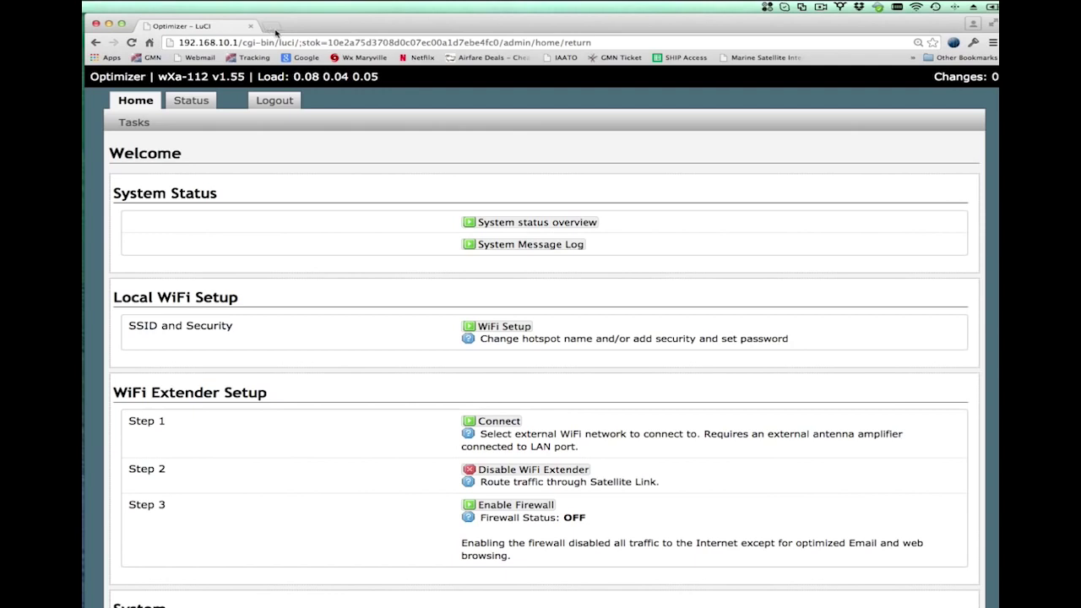
click(272, 27)
- Load google.com in the new tab, fixing the 'google.om' typo, then go back to the Optimizer – LuCI tab
text(g)
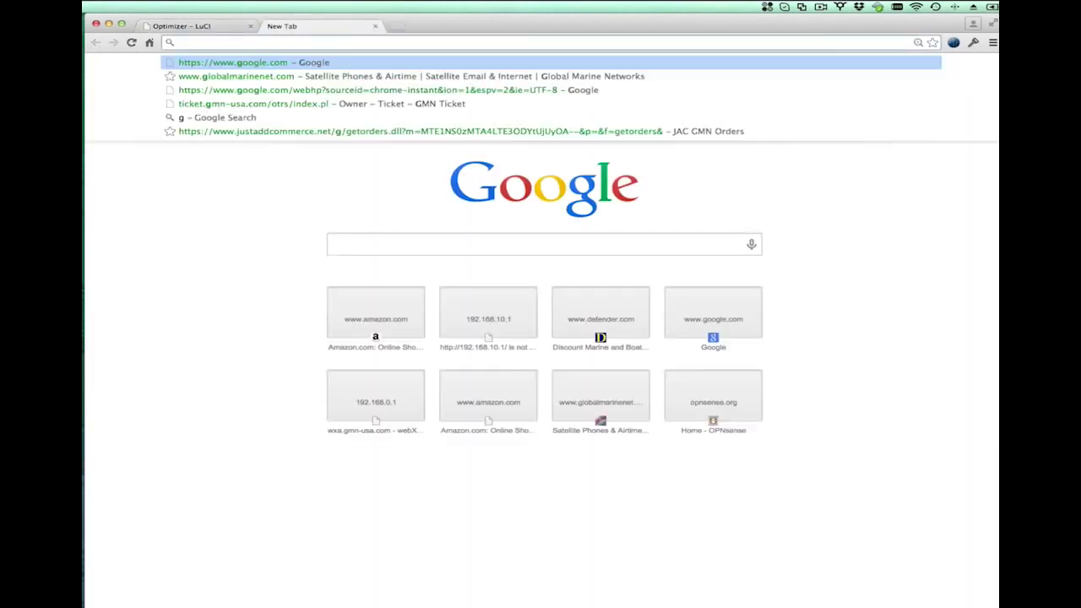
text(oogle.om)
key(Return)
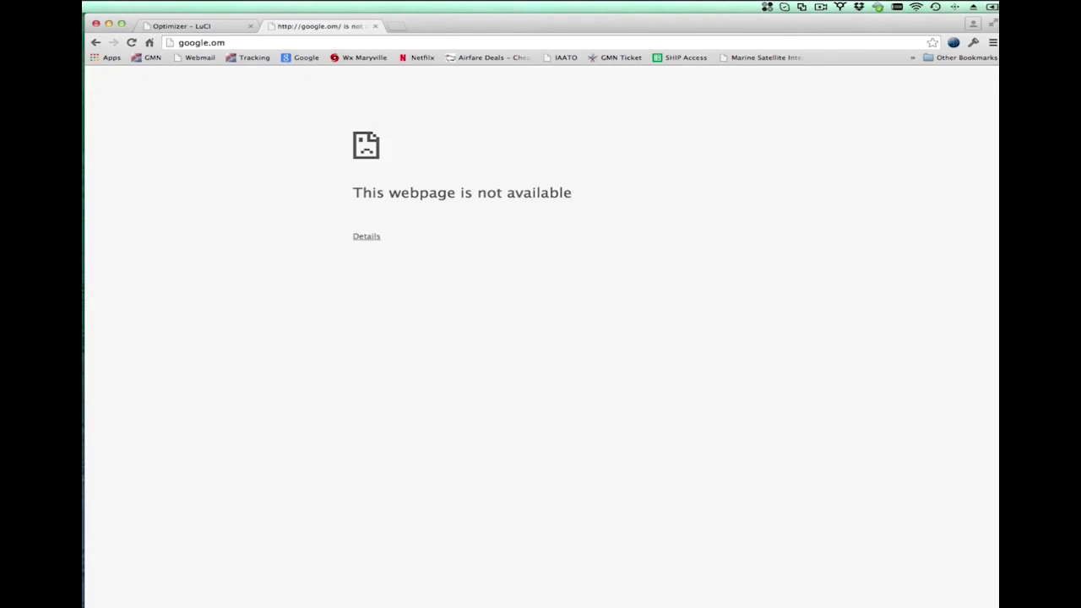
drag(211, 42, 250, 41)
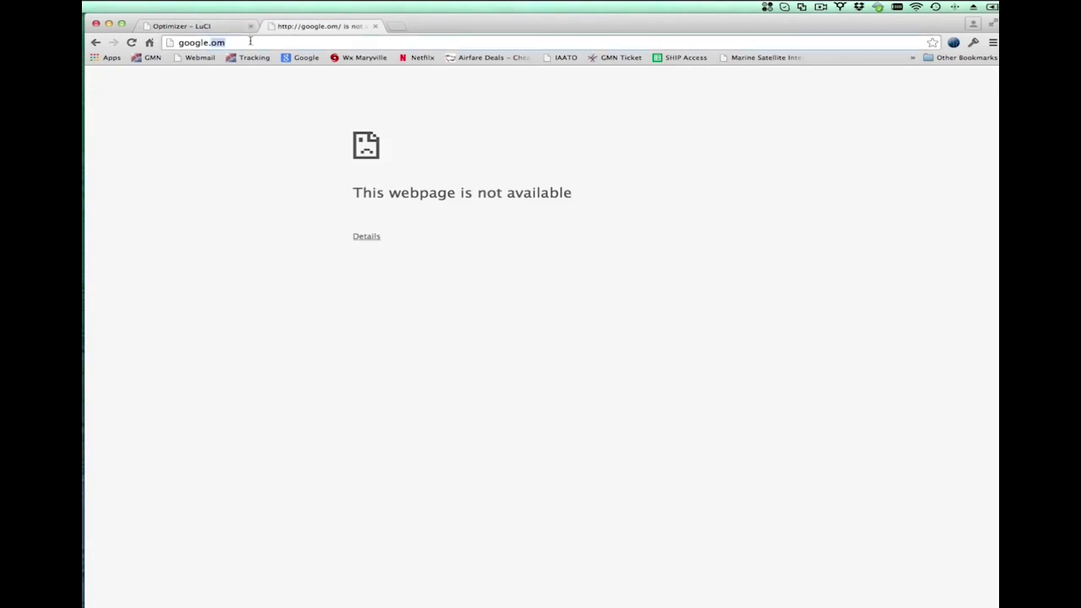
text(c)
key(Return)
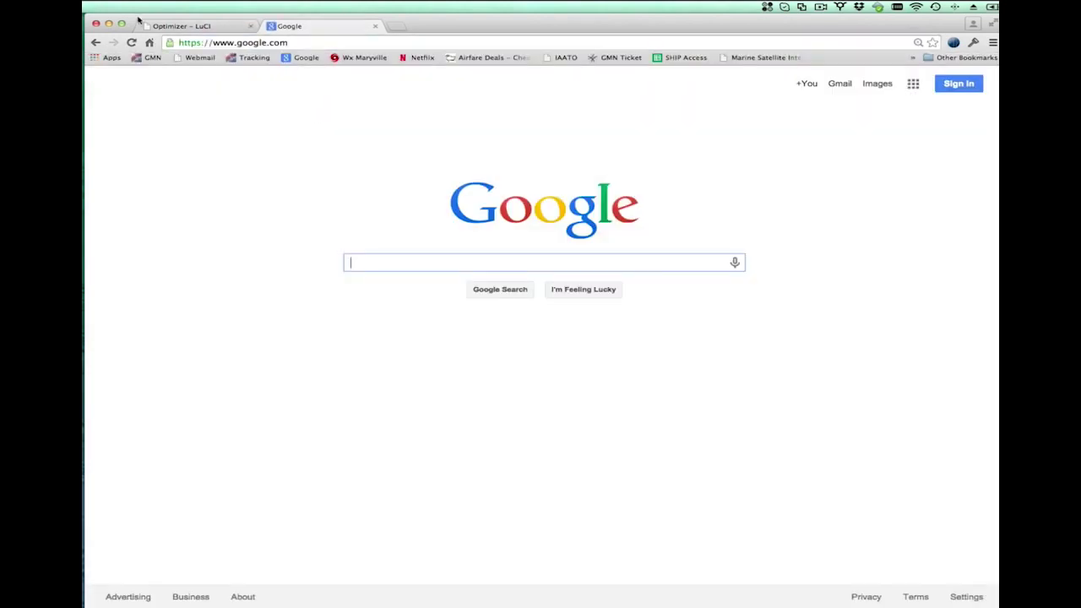
click(191, 27)
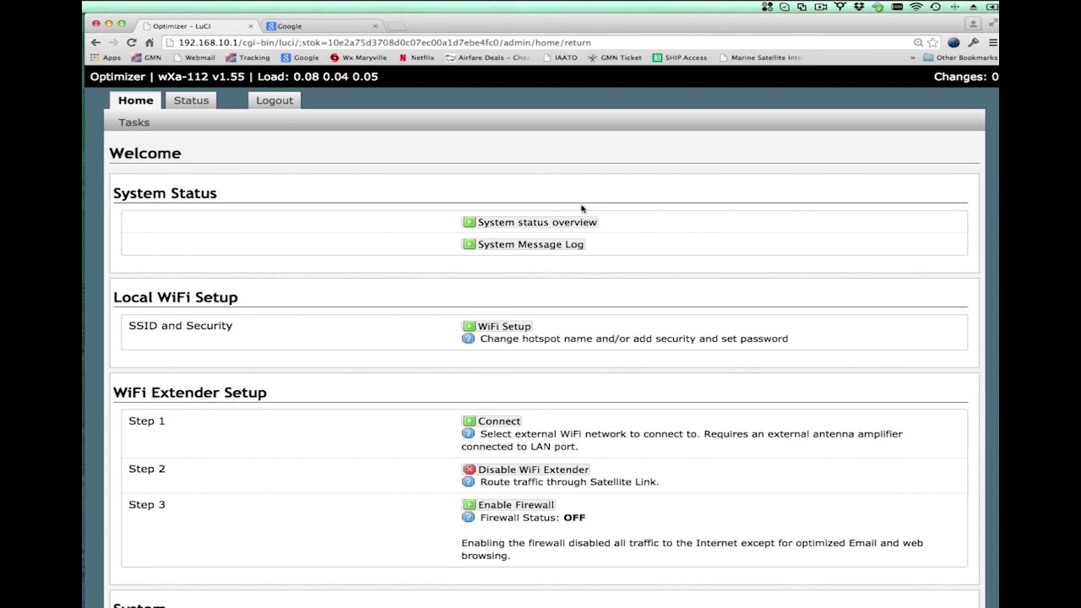
- Disable the WiFi extender under Step 2 on the Optimizer Tasks page
click(535, 470)
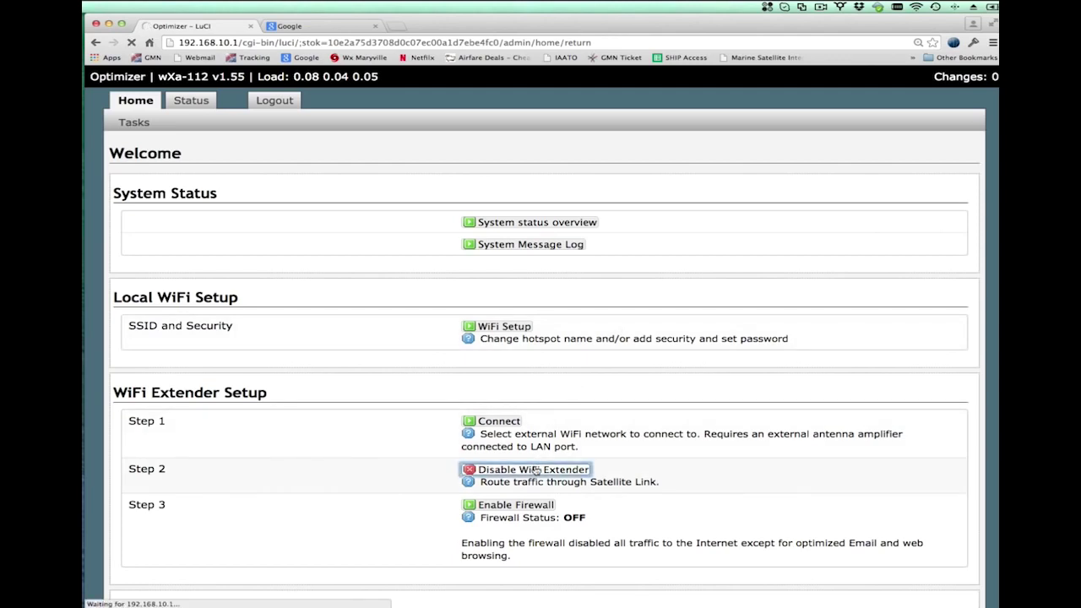